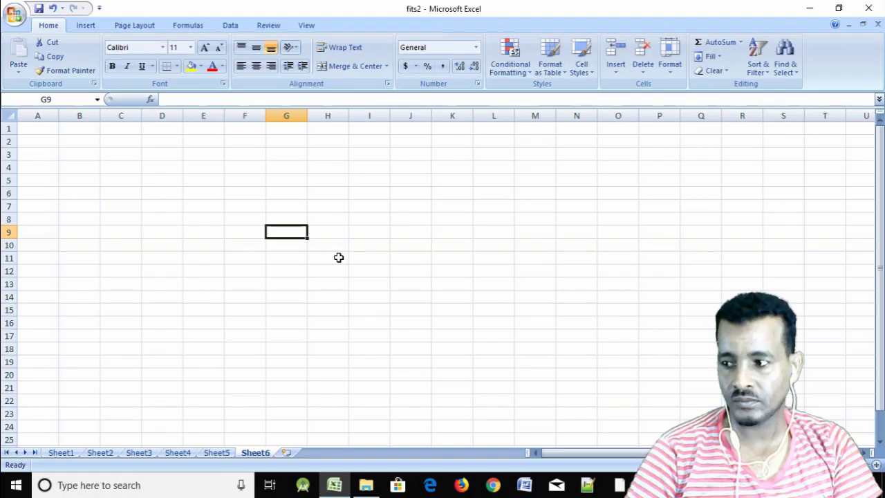
Enter a ☺ symbol and select cells B5 up through B3.
type("☺")
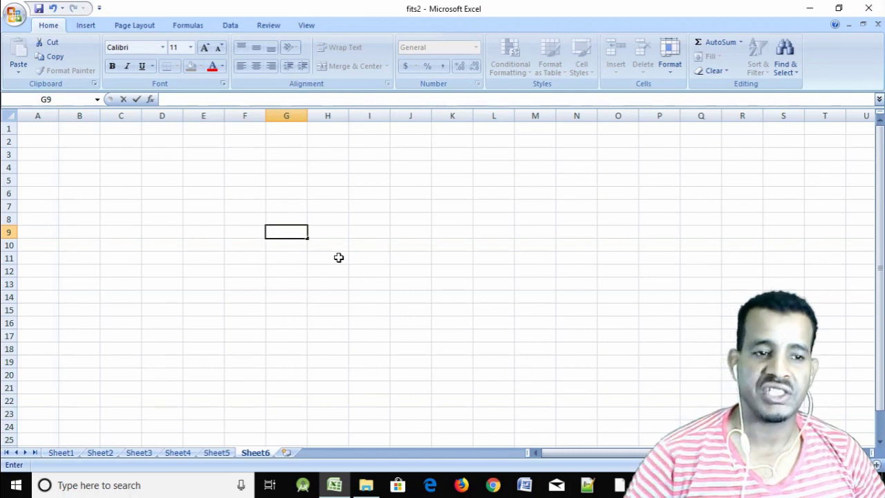
left_click_drag(245, 233, 202, 220)
left_click(96, 180)
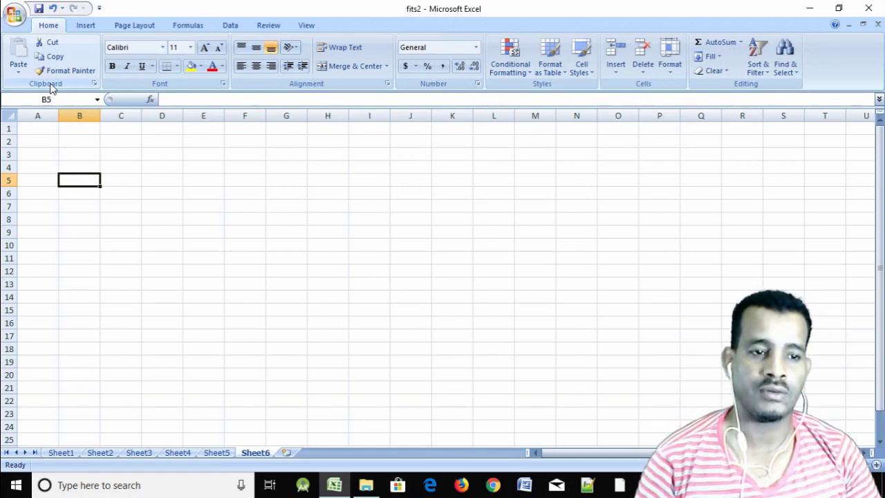
left_click(75, 166)
left_click(77, 158)
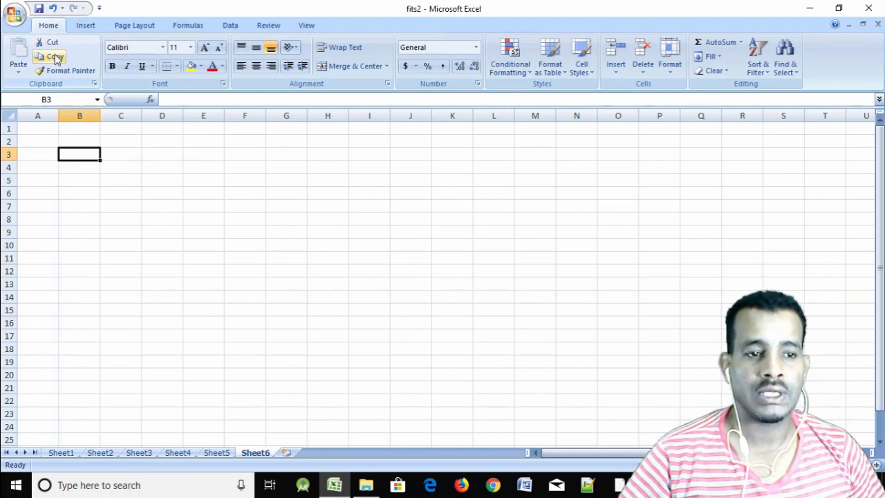
Enter ggg in D6, rtrt in E6 and rrrr in F6.
left_click(149, 197)
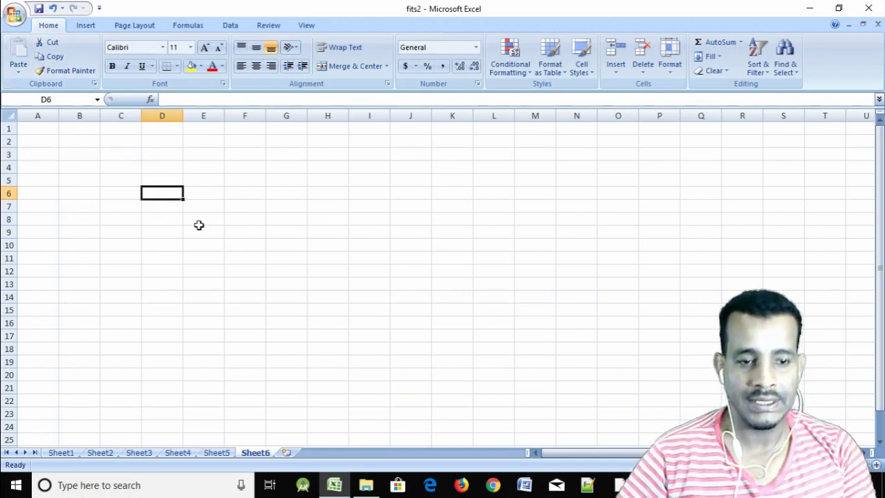
type("ggg")
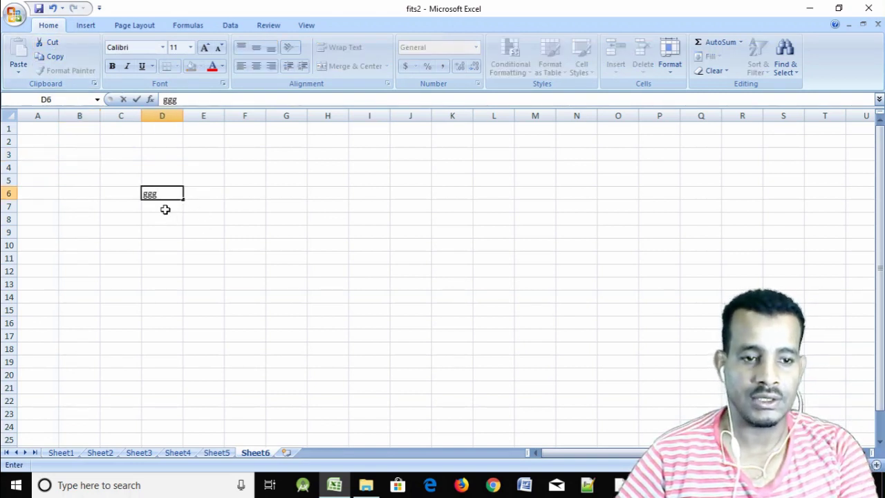
key("Return")
left_click(170, 197)
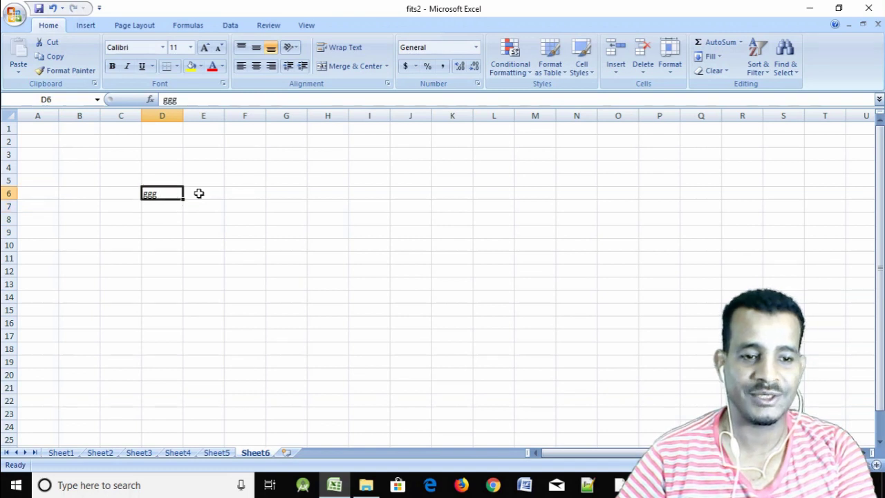
left_click(204, 196)
type("rtrt")
left_click(245, 202)
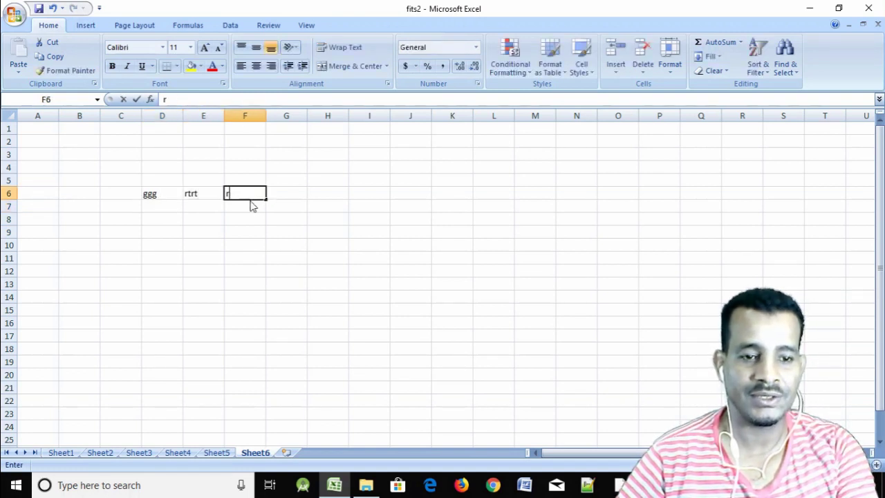
type("rrrr")
left_click(204, 209)
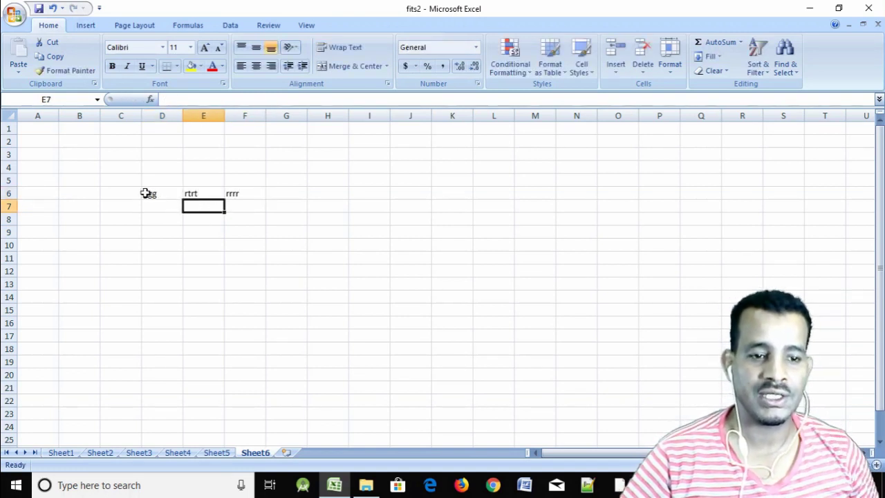
Select the ggg and rtrt cells D6:E6.
left_click_drag(146, 194, 247, 192)
left_click(205, 193)
left_click(151, 196)
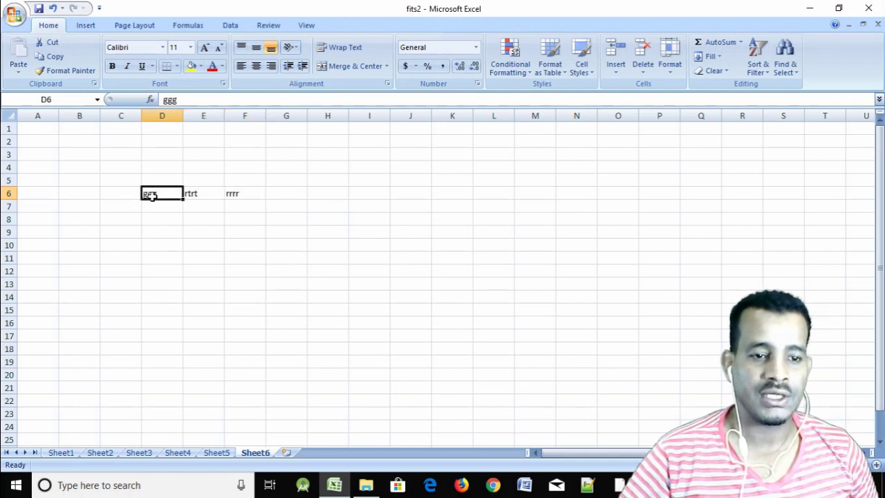
left_click_drag(151, 196, 199, 194)
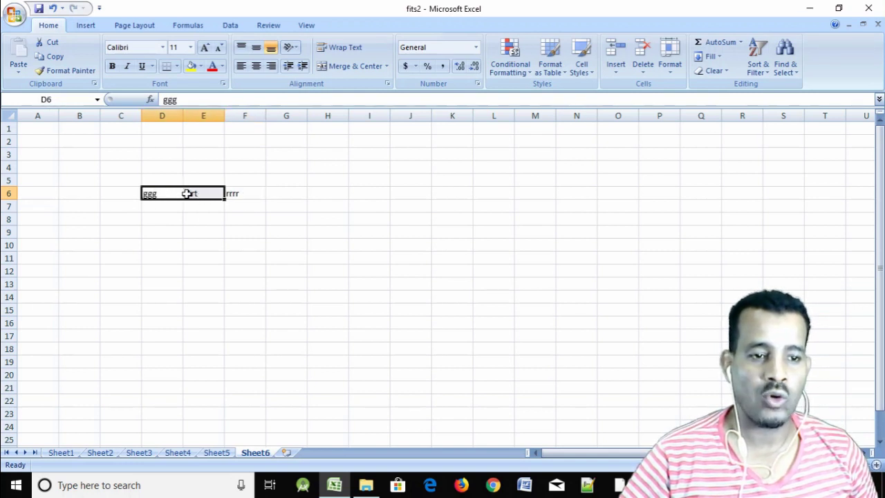
Copy the ggg/rtrt pair from D6:E6 and paste it at D10, D14 and D18.
left_click(57, 57)
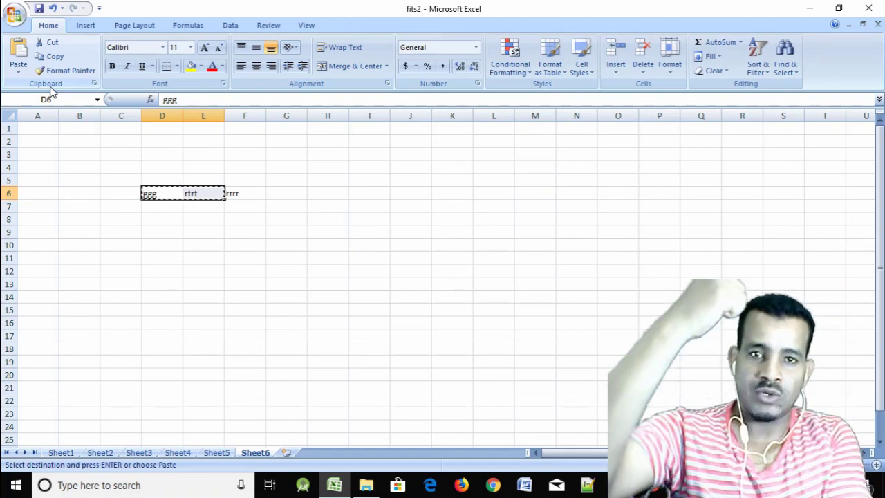
left_click(156, 249)
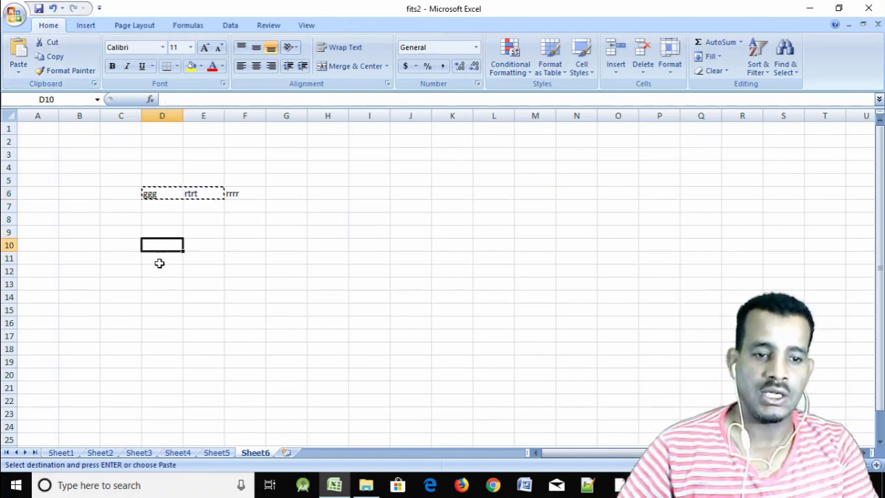
left_click(19, 54)
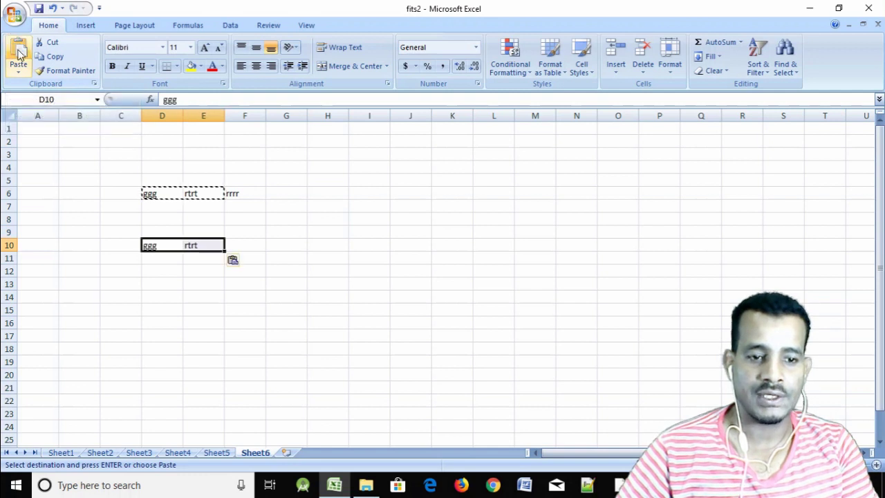
left_click(149, 299)
left_click(18, 52)
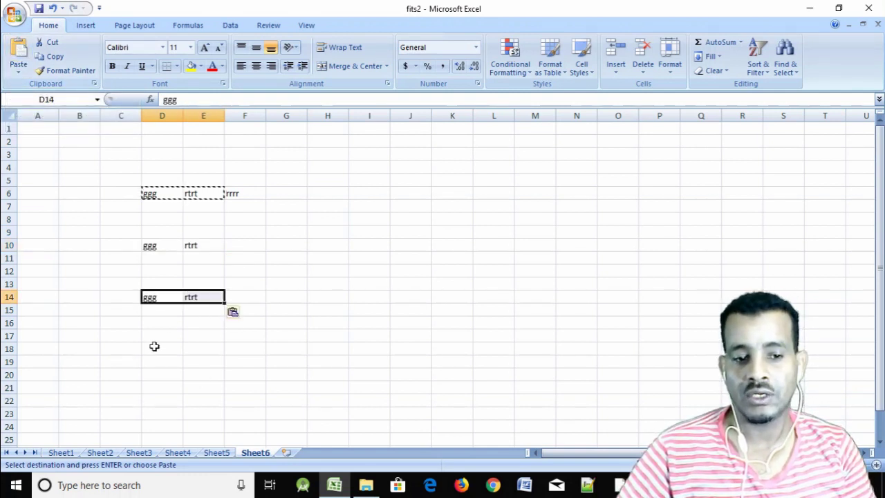
left_click(154, 348)
left_click(19, 52)
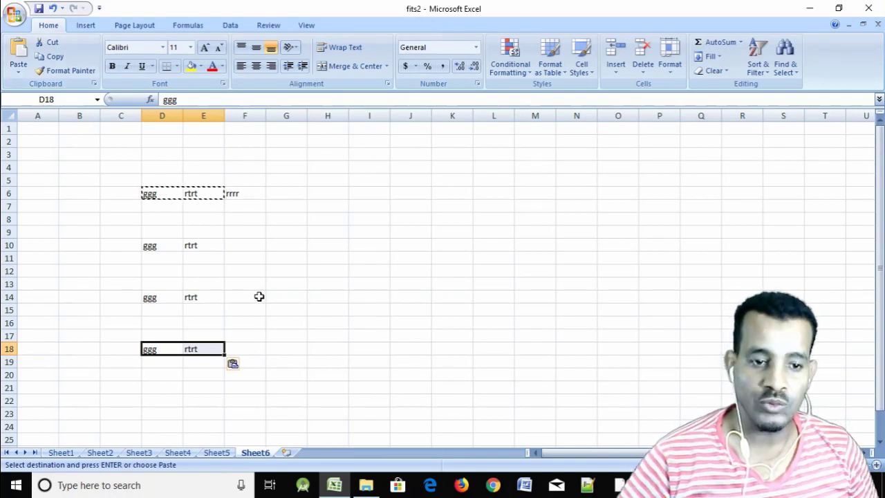
Copy the E10:E14 range into G10:G14 and I10:I14.
left_click_drag(192, 248, 192, 297)
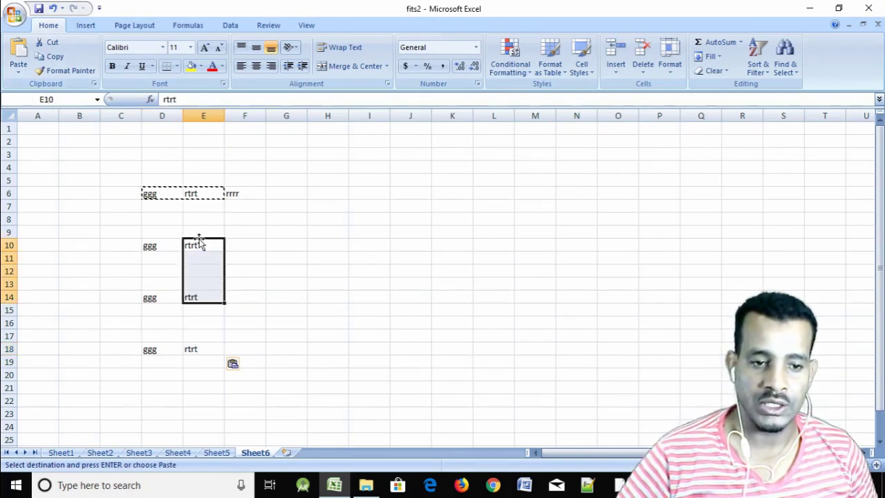
left_click(54, 58)
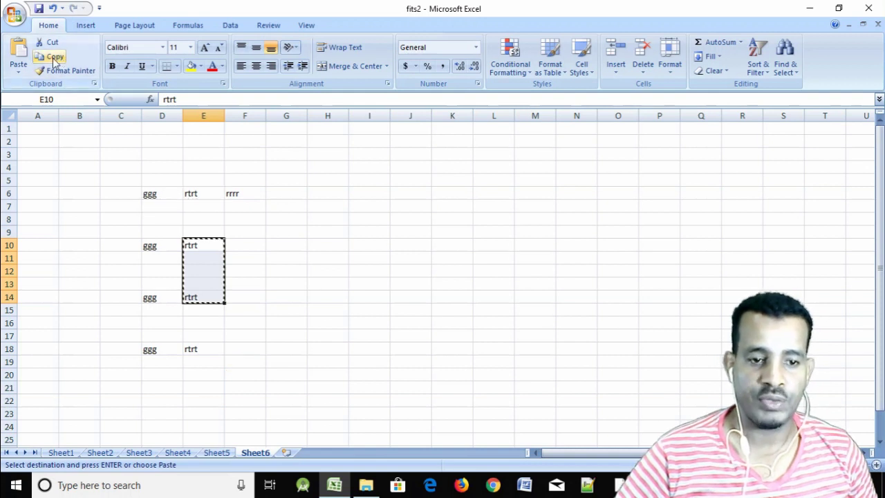
left_click(286, 247)
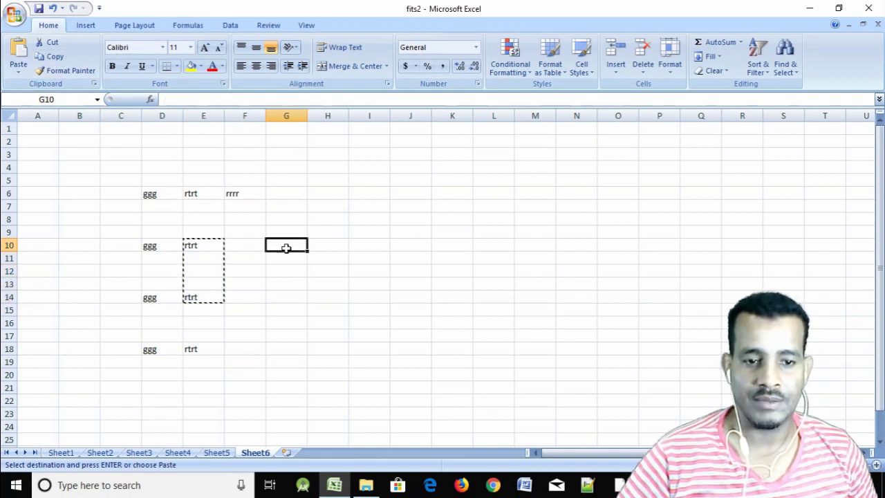
left_click(18, 55)
left_click(378, 244)
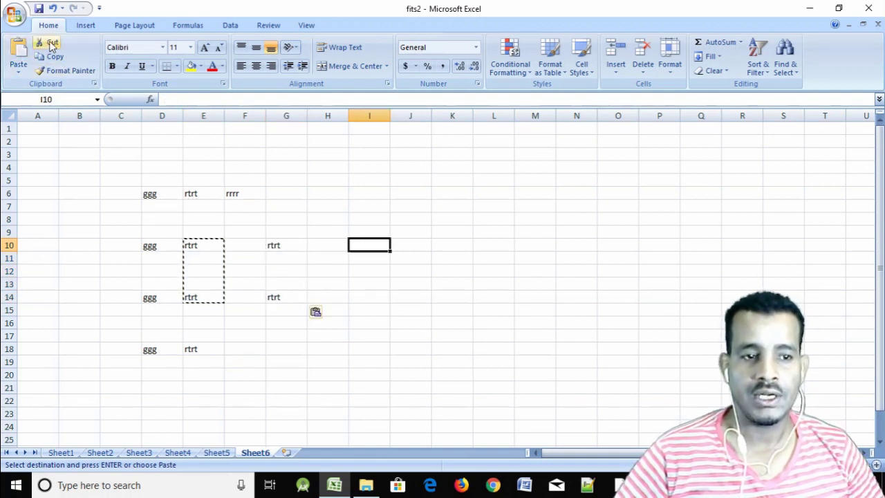
left_click(19, 56)
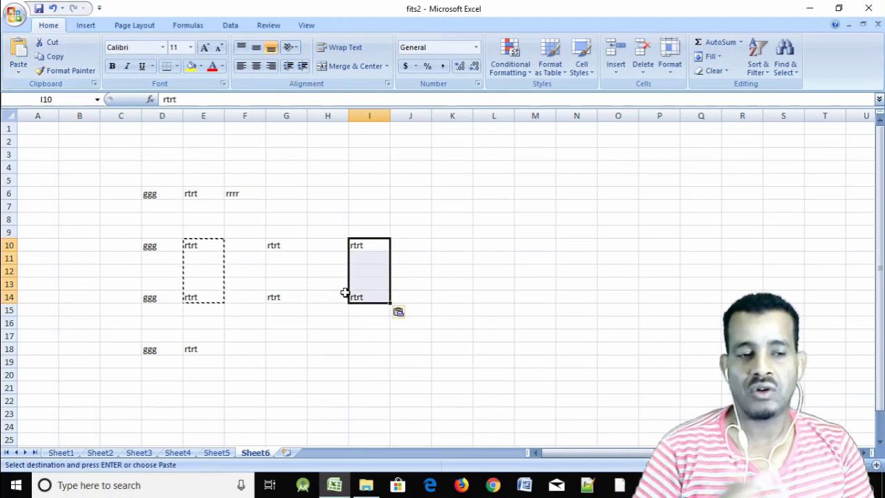
left_click(257, 255)
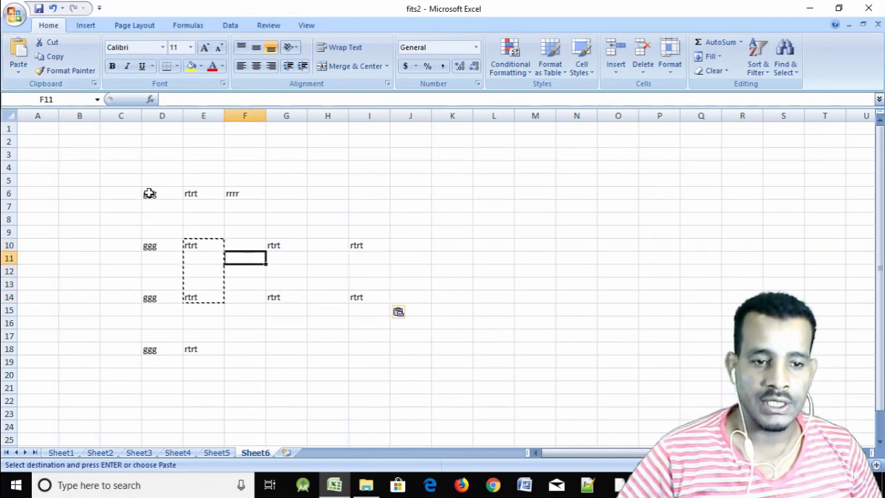
Cut the D6:G10 text block and paste it at D22, filling D22:G26.
left_click_drag(149, 193, 279, 244)
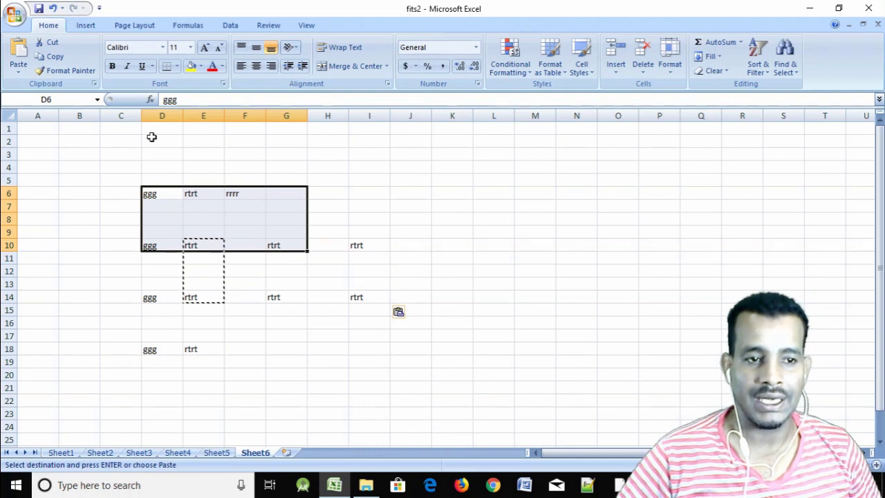
left_click(55, 56)
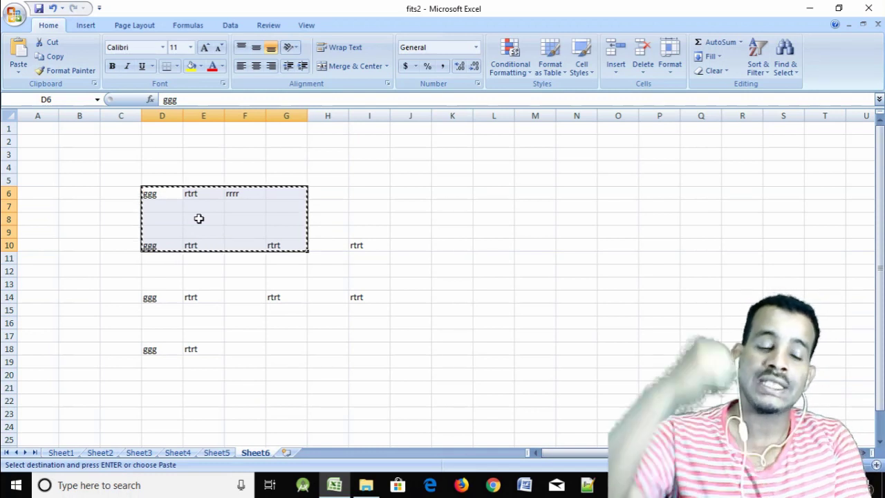
left_click(152, 401)
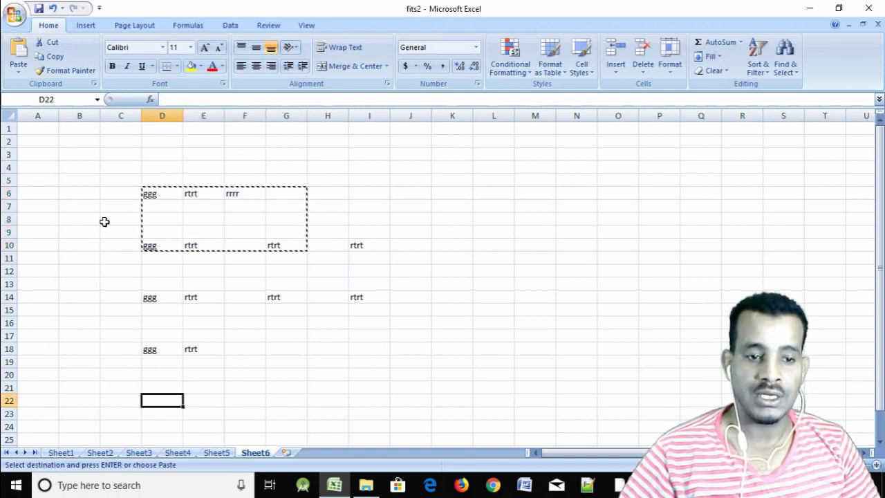
left_click(20, 61)
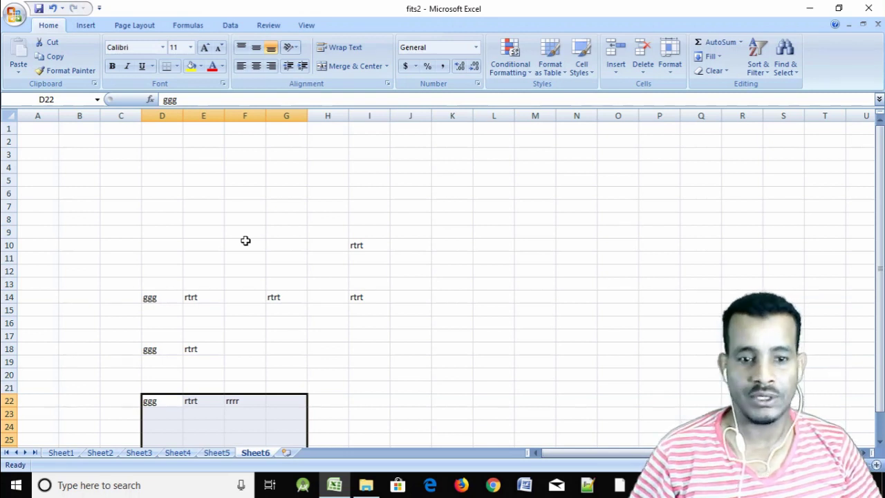
Move the ggg/rtrt cells from D14:E18 to J22:K26.
scroll(323, 254, "down", 3)
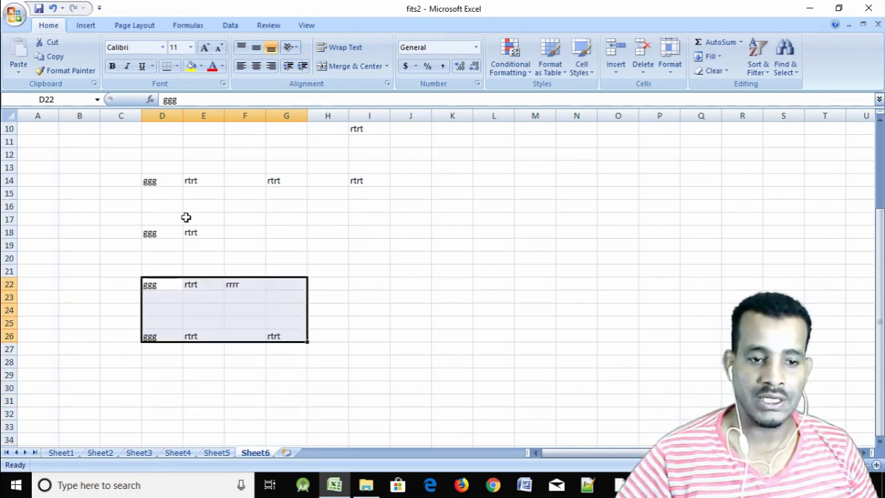
left_click_drag(151, 180, 199, 231)
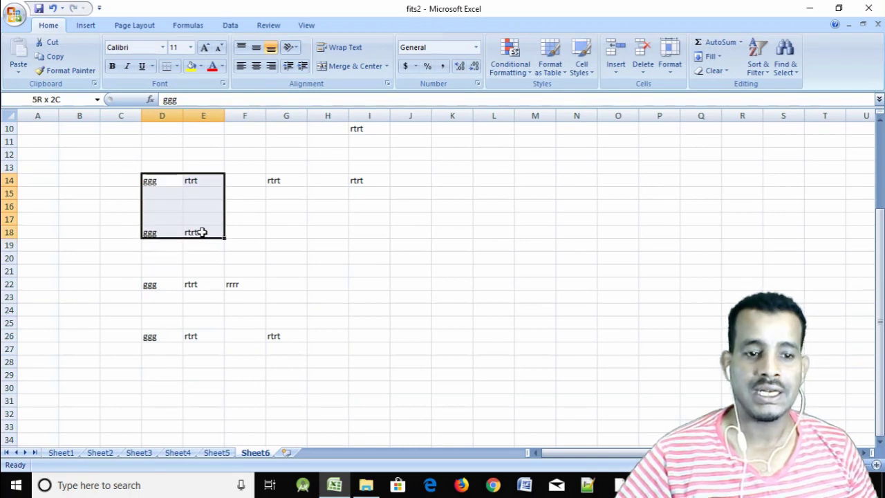
left_click(53, 44)
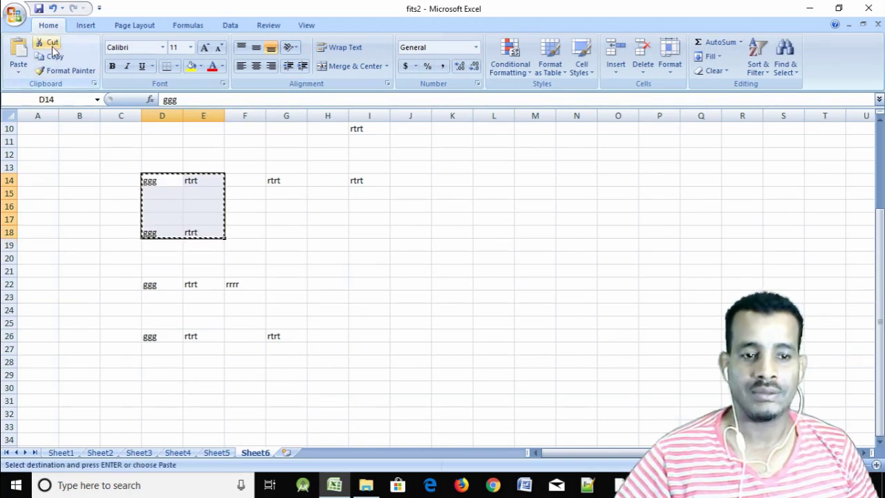
left_click(405, 283)
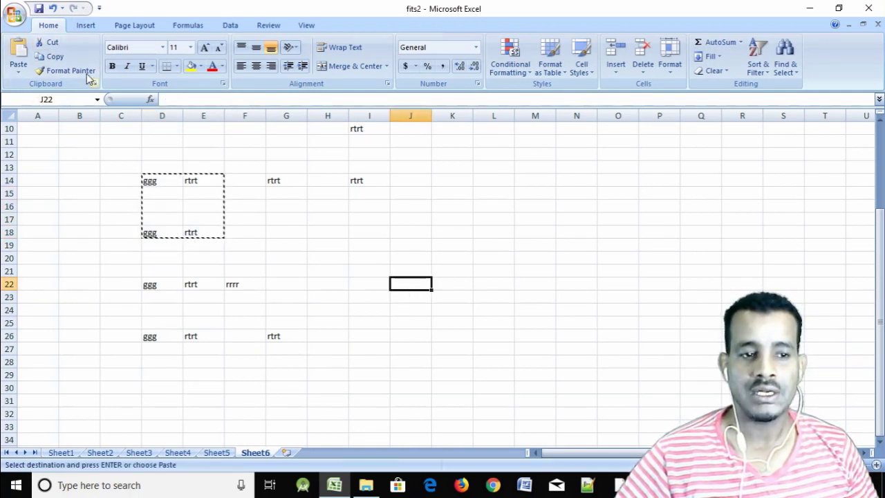
left_click(19, 56)
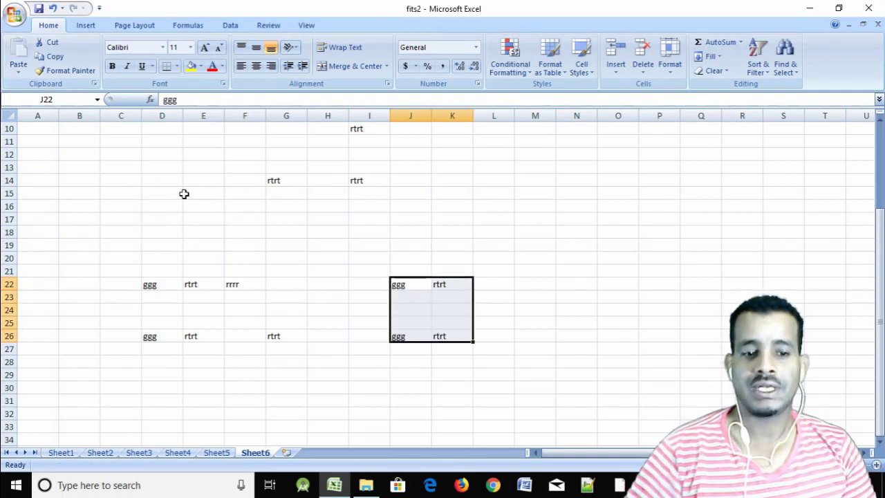
Move the rtrt entries in G14:I14 down to G18:I18.
left_click_drag(285, 177, 374, 180)
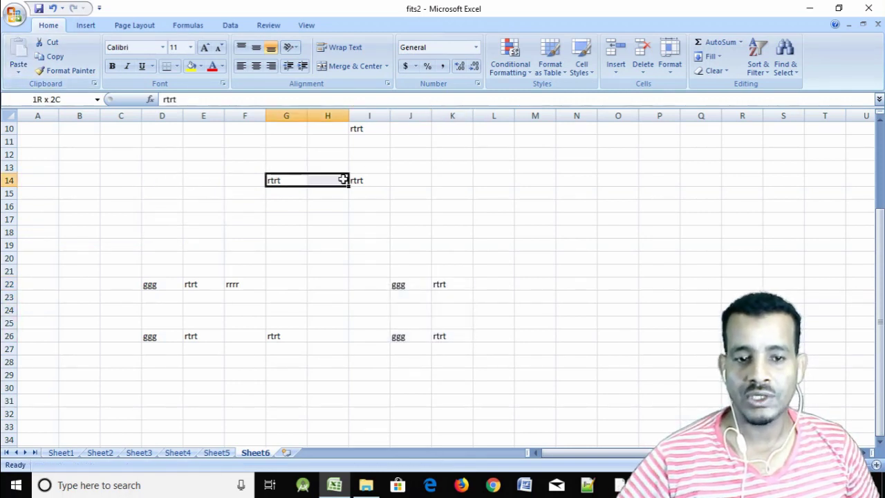
left_click(61, 43)
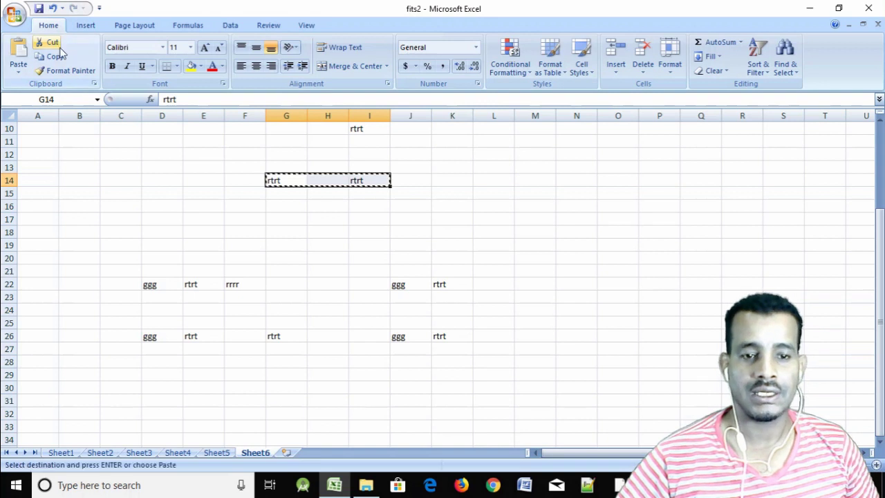
left_click(283, 234)
left_click(18, 49)
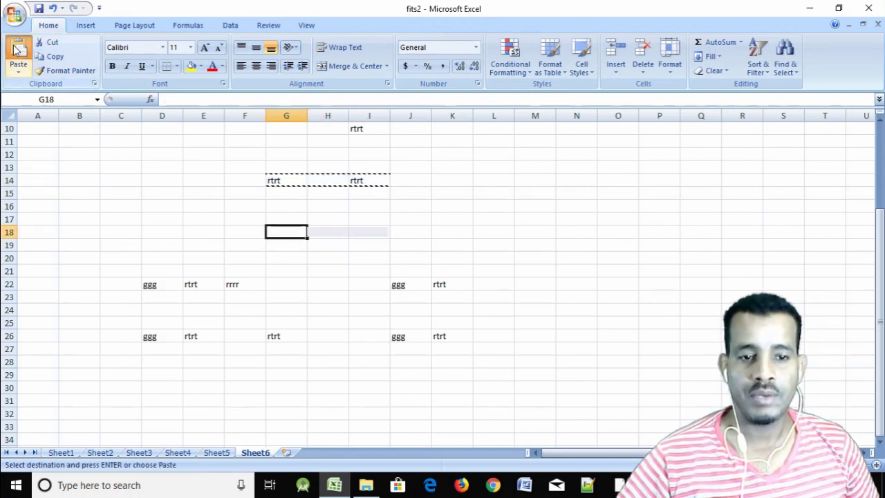
scroll(166, 217, "up", 2)
scroll(166, 217, "up", 1)
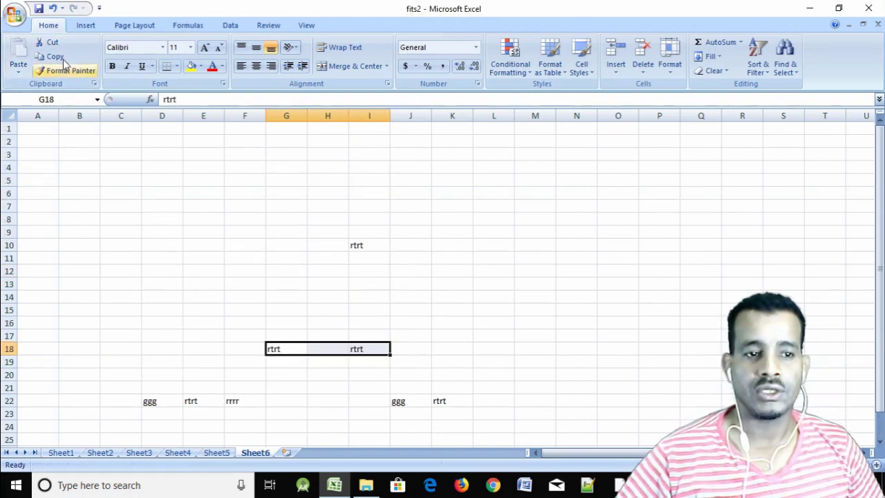
scroll(306, 256, "down", 5)
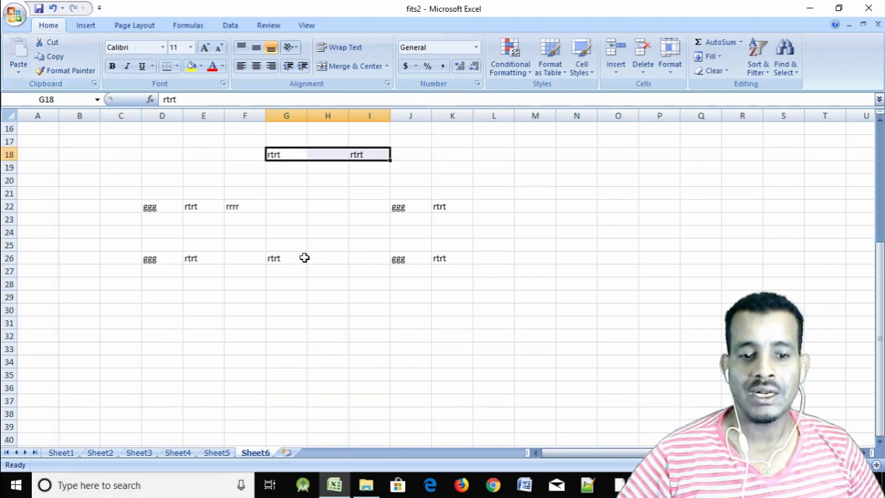
scroll(306, 256, "up", 5)
scroll(355, 287, "down", 5)
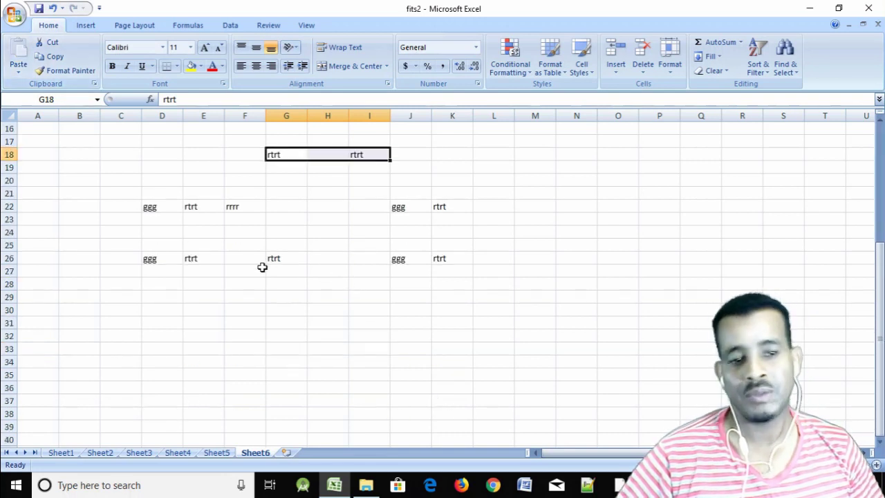
Copy ggg, rtrt and rrrr from D22:F22 into D30:F30.
left_click_drag(145, 206, 233, 207)
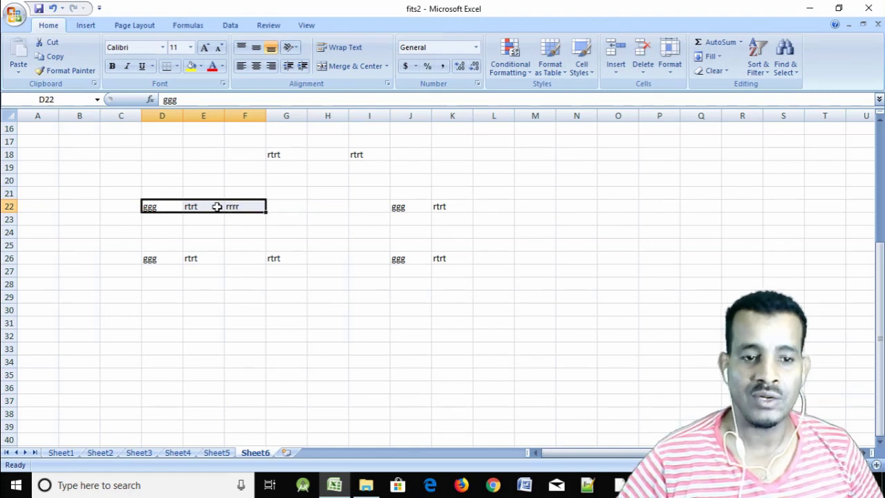
right_click(217, 206)
left_click(174, 211)
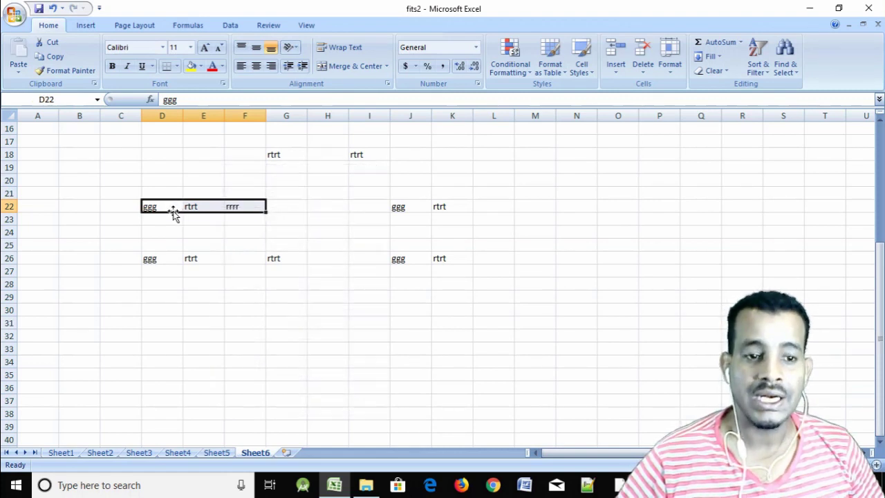
left_click(169, 230)
left_click_drag(149, 208, 254, 209)
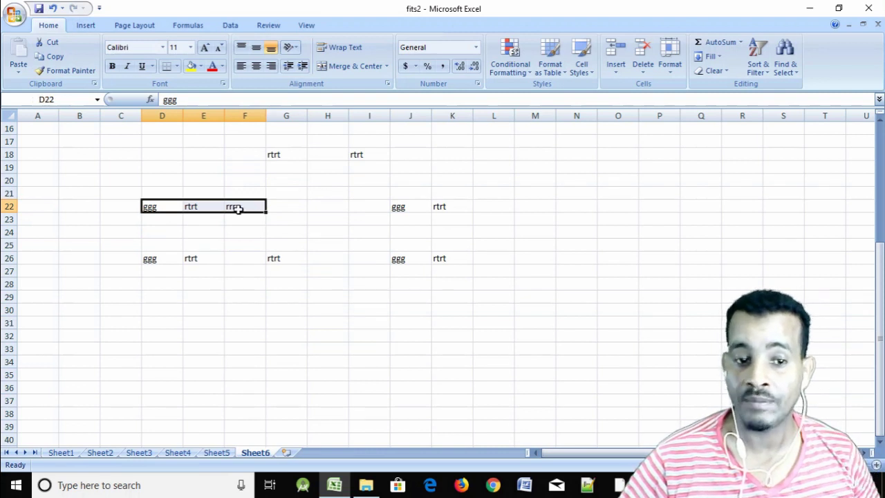
right_click(168, 206)
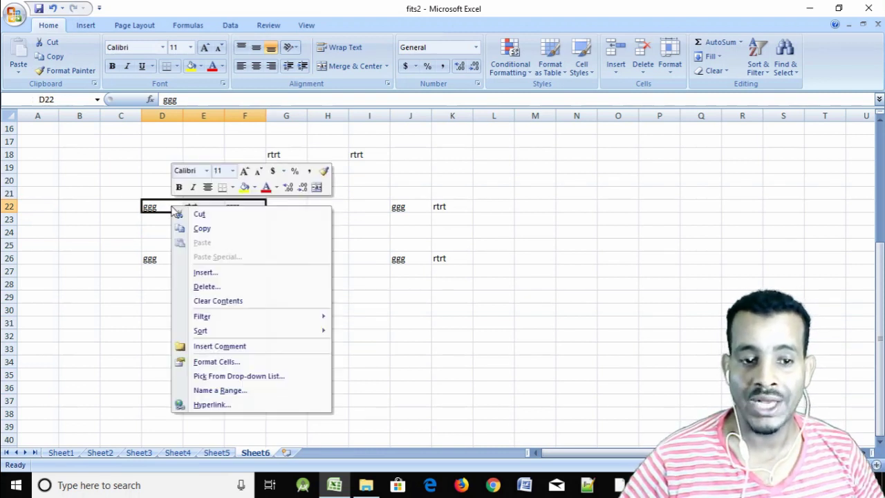
left_click(203, 230)
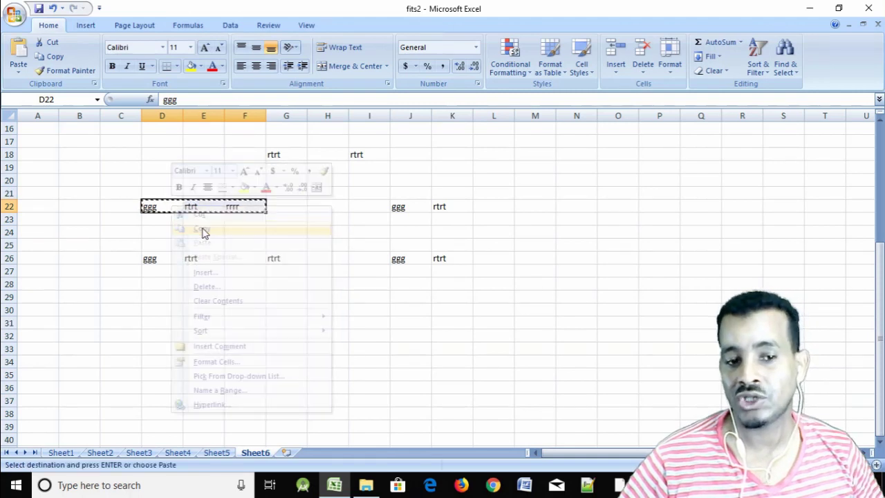
left_click(166, 308)
right_click(166, 309)
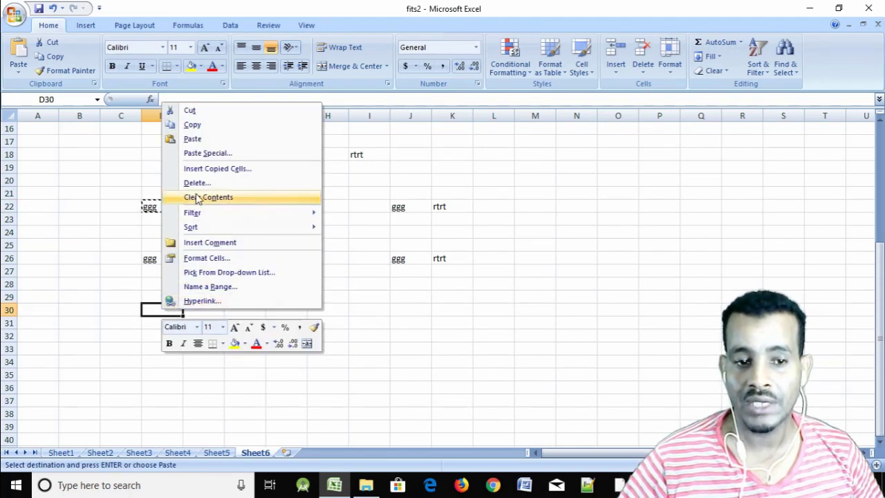
left_click(198, 139)
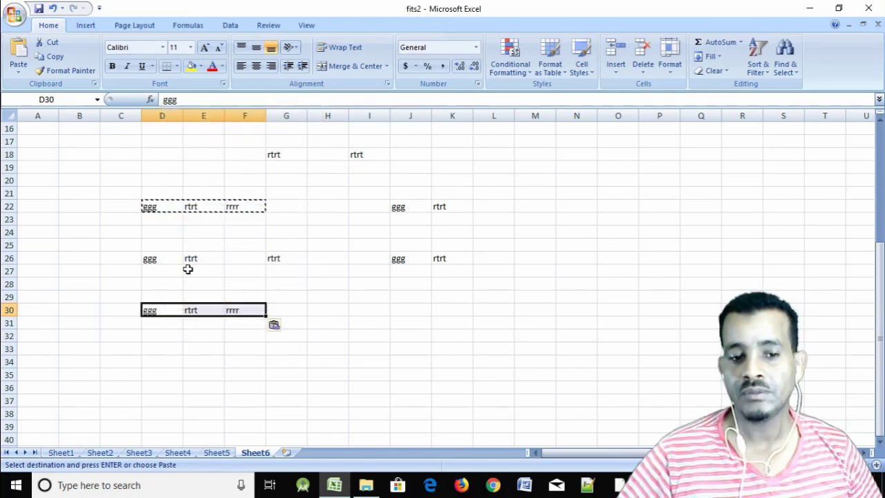
Duplicate the D26:K26 entries (ggg, rtrt, rtrt, ggg) starting at O26.
left_click_drag(168, 258, 452, 258)
right_click(418, 258)
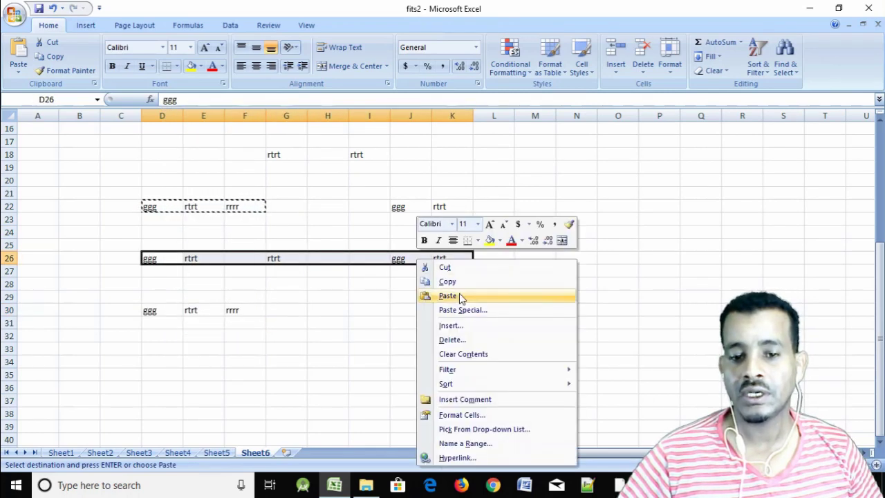
left_click(448, 281)
left_click(618, 257)
right_click(621, 258)
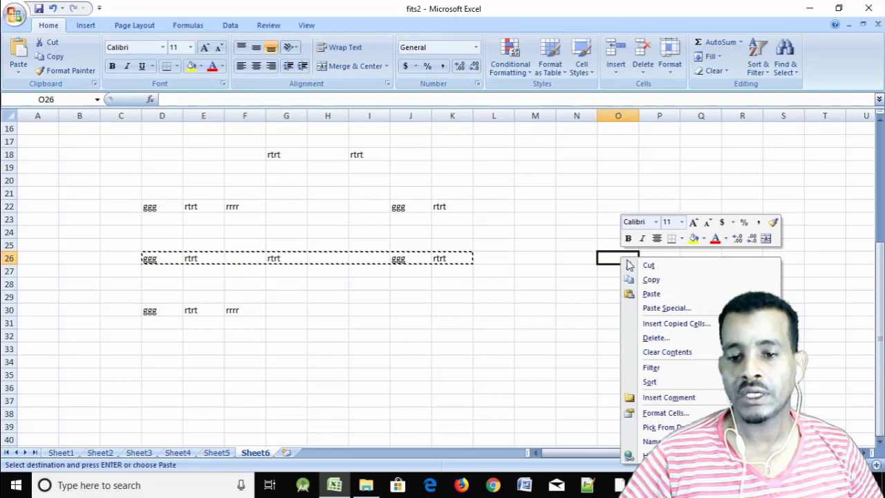
left_click(653, 294)
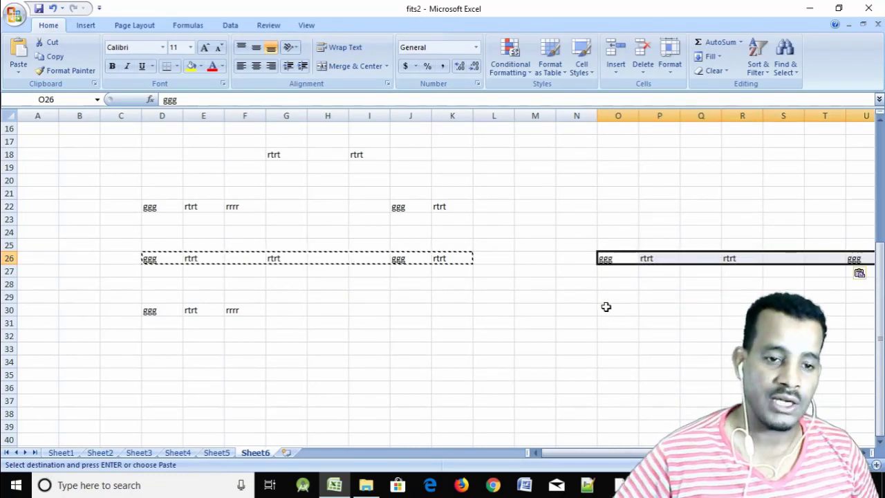
left_click_drag(158, 207, 231, 205)
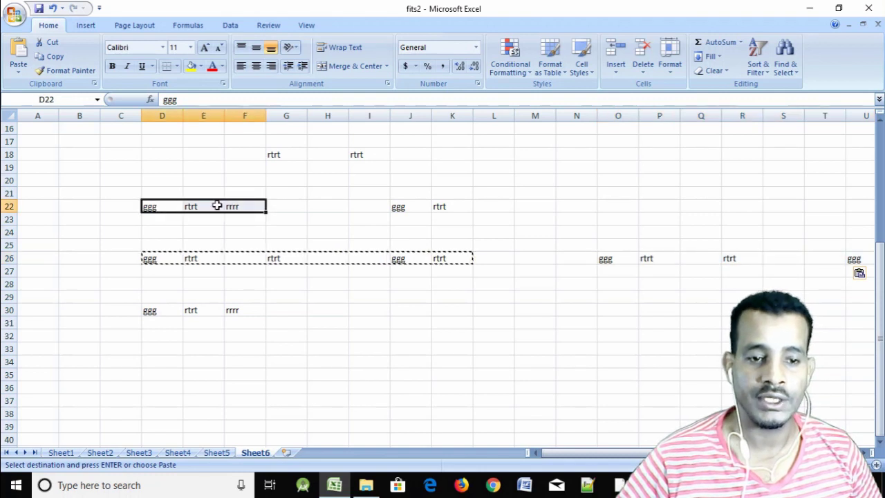
Cut ggg, rtrt and rrrr from D22:F22 and paste them into D24:F24.
right_click(217, 205)
left_click(246, 216)
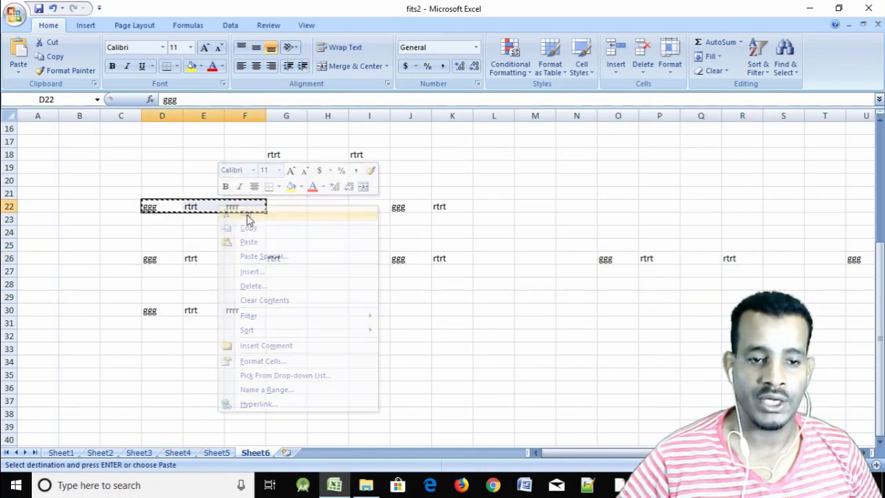
left_click(161, 232)
right_click(161, 231)
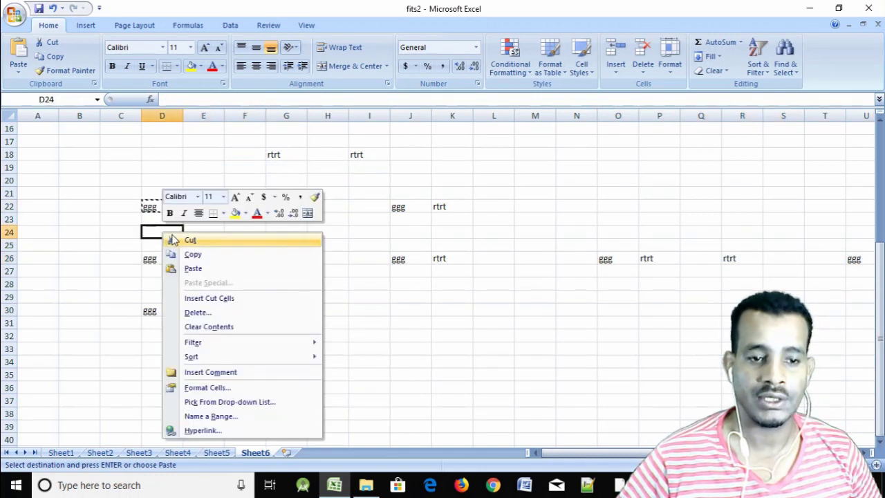
left_click(185, 271)
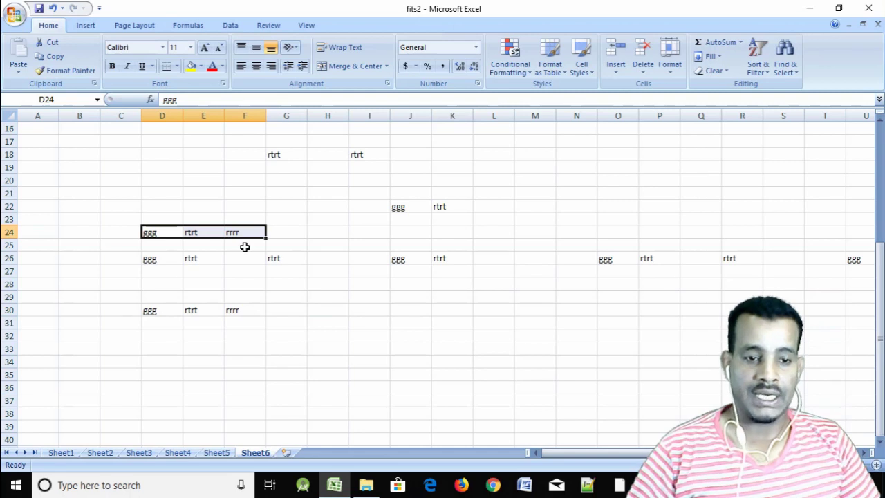
Select and deselect the moved D24:F24 entries to review them.
left_click(194, 219)
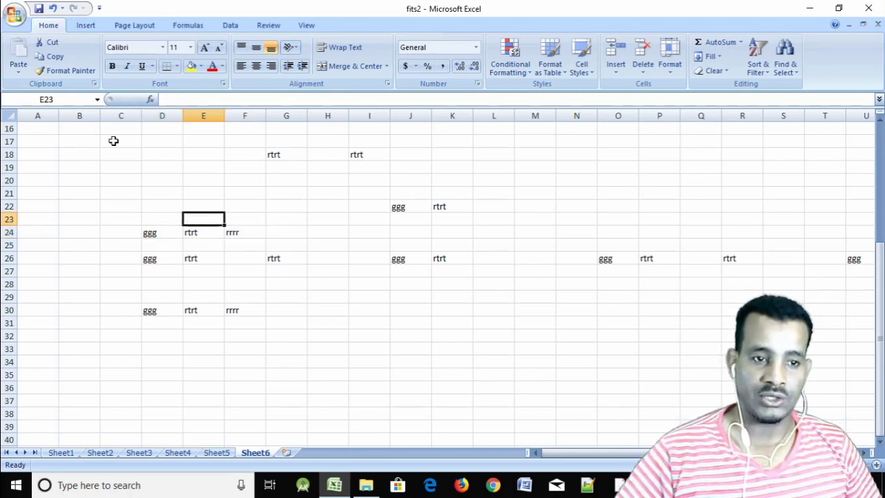
left_click(179, 185)
left_click_drag(138, 233, 238, 233)
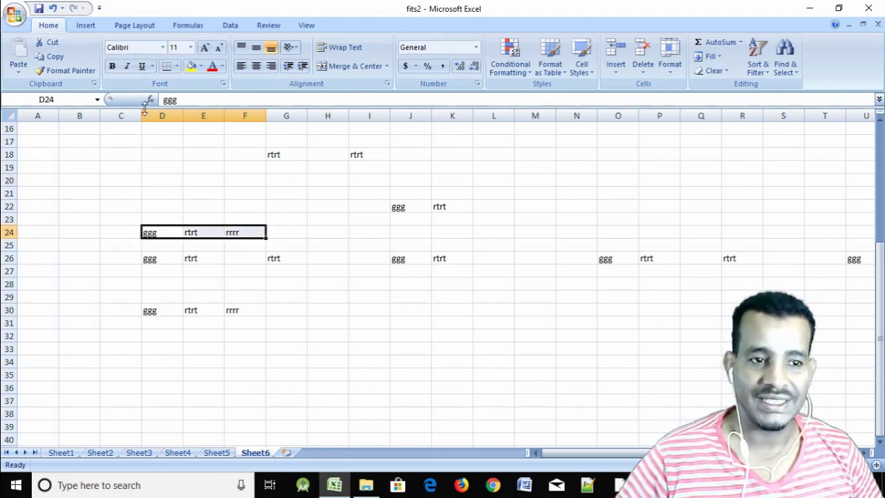
left_click(134, 206)
left_click(147, 182)
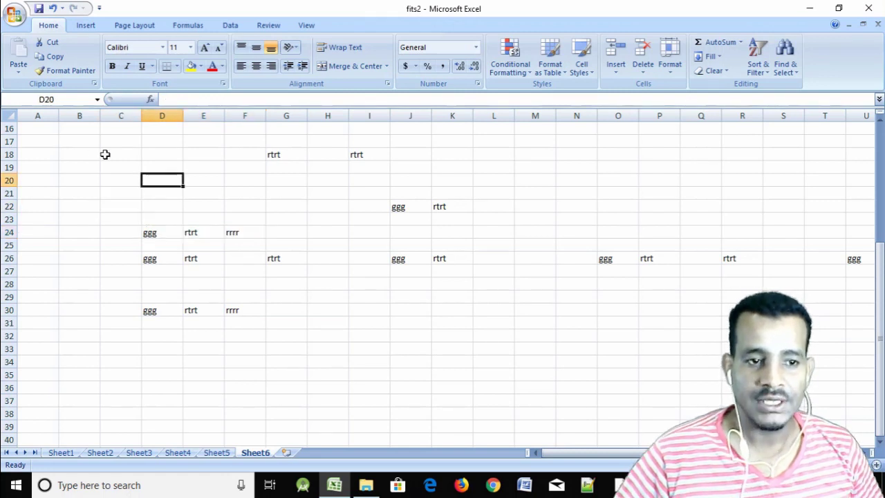
left_click(166, 192)
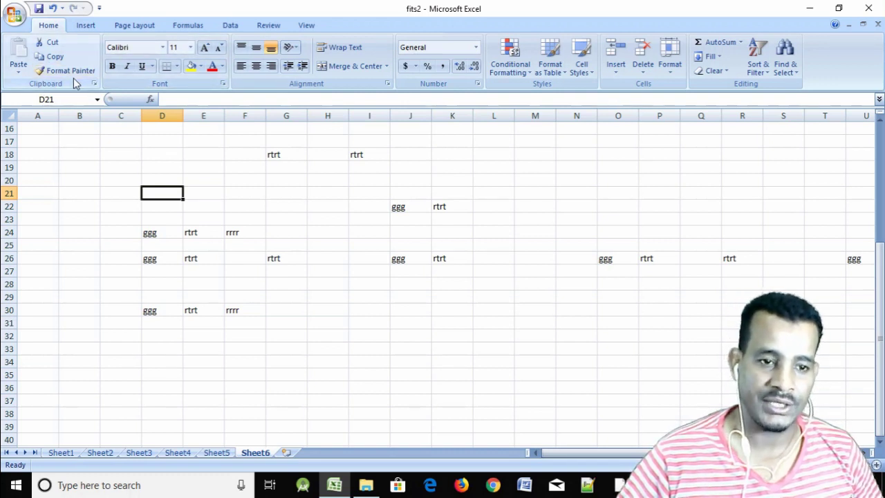
Make the D24:F24 text bold at 48 pt.
left_click_drag(144, 233, 232, 232)
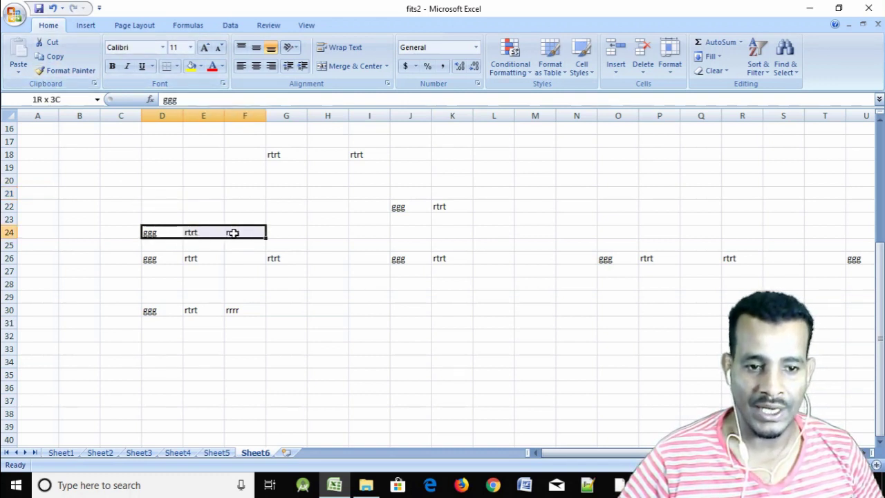
left_click(111, 67)
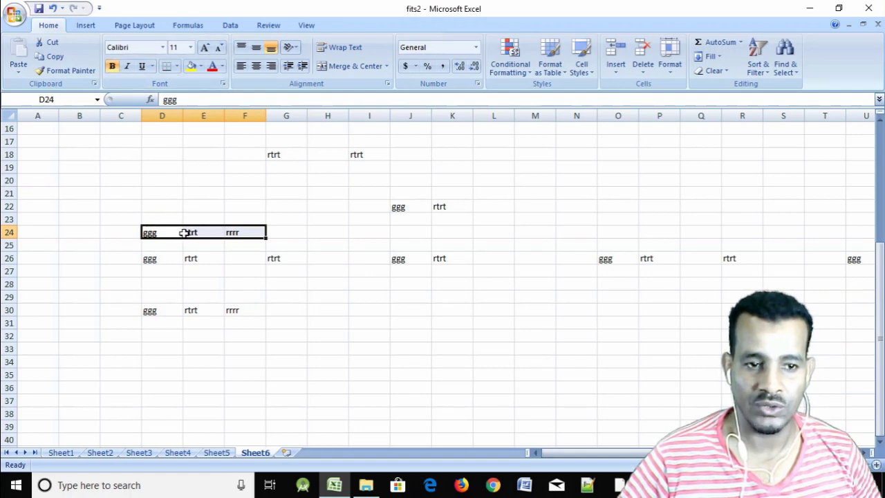
left_click(191, 47)
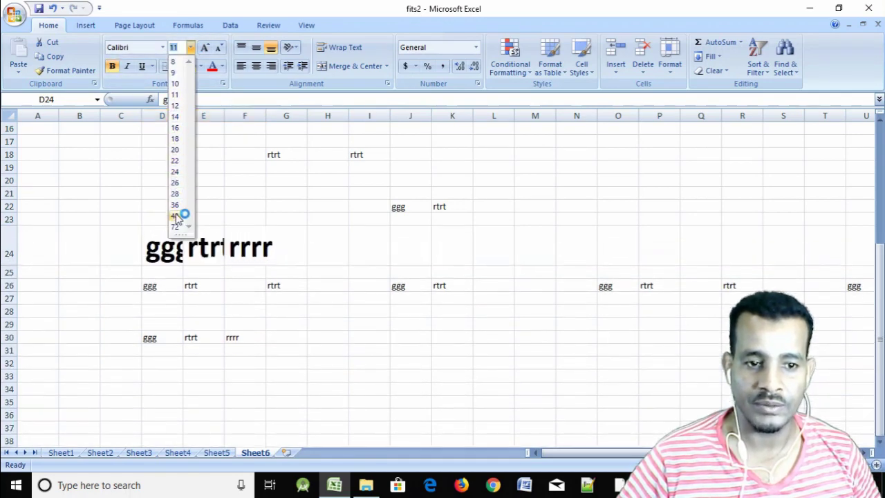
left_click(178, 208)
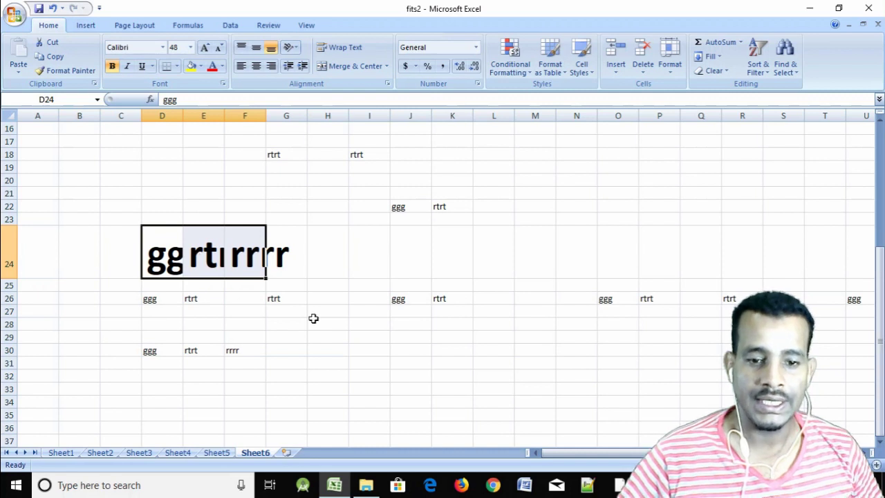
Reselect the enlarged D24:F24 cells as the format source.
left_click(296, 253)
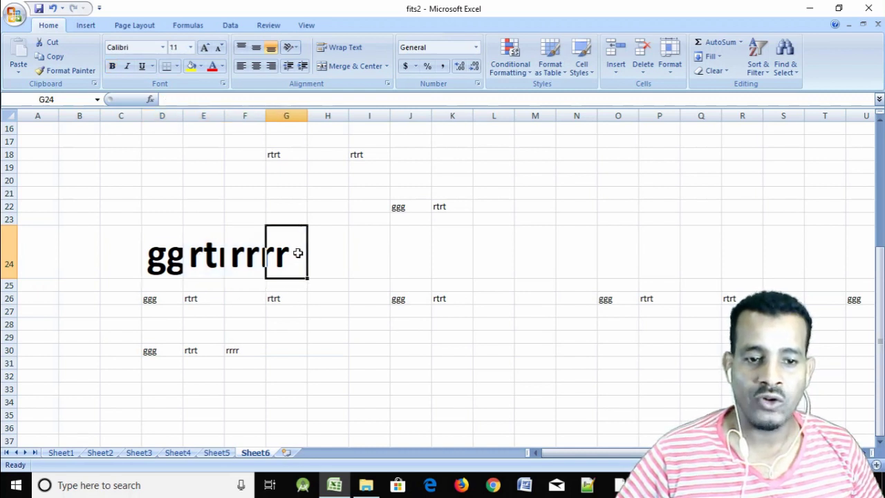
left_click(201, 253)
left_click(159, 256)
left_click_drag(159, 256, 261, 256)
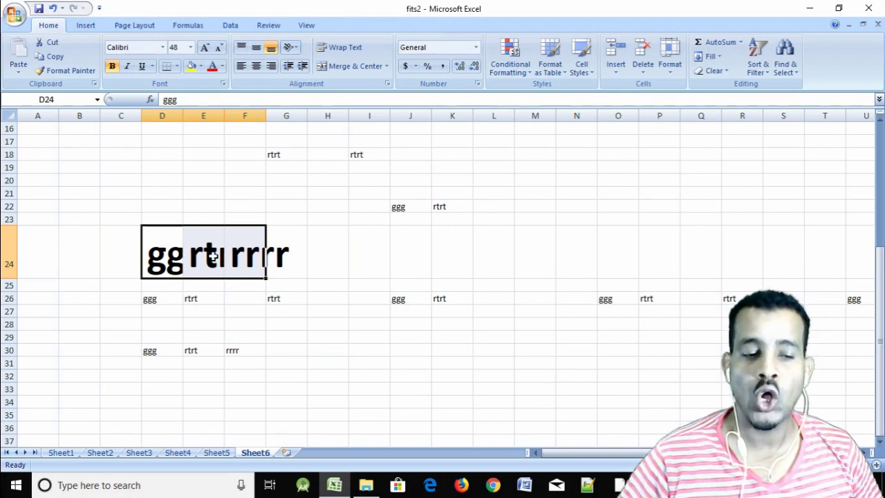
Paint D24:F24's 48 pt bold format onto J26:K26 and then D26:G26.
left_click(72, 72)
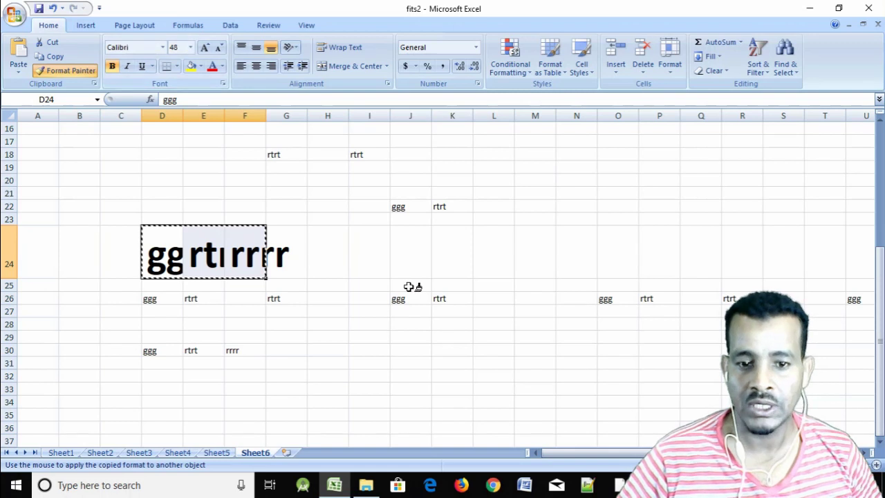
left_click_drag(400, 298, 450, 299)
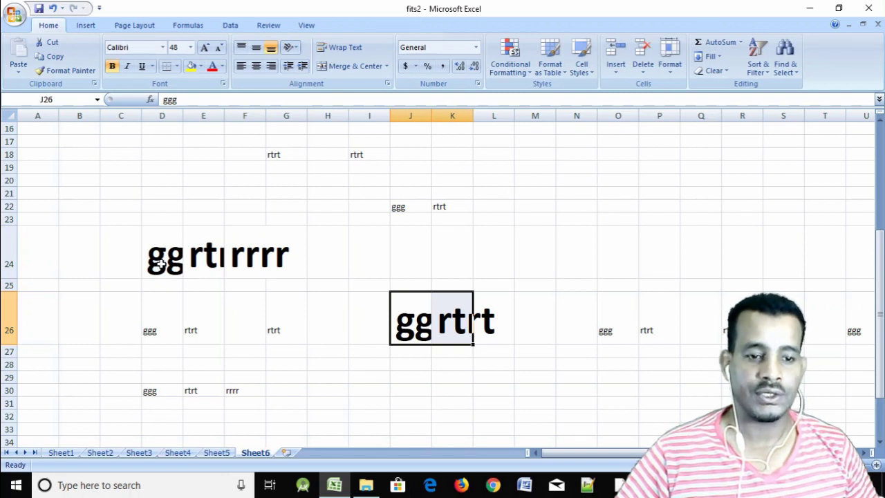
left_click_drag(161, 264, 242, 259)
left_click(66, 70)
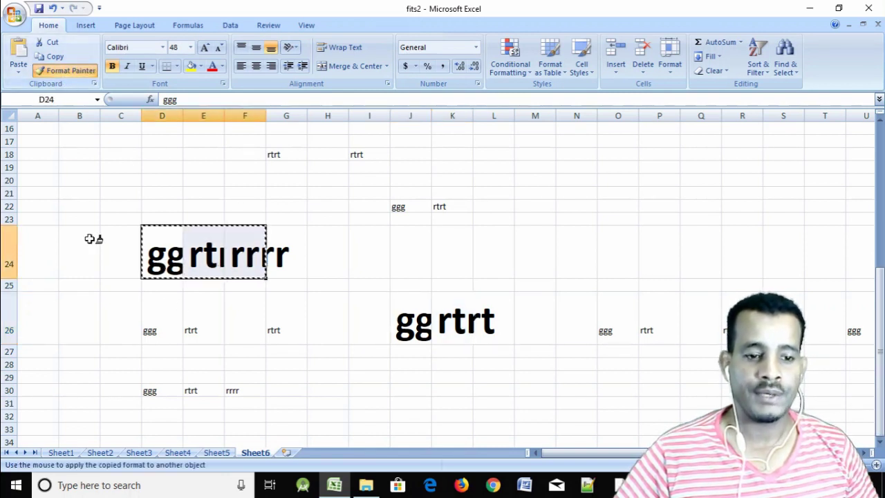
left_click_drag(146, 330, 275, 334)
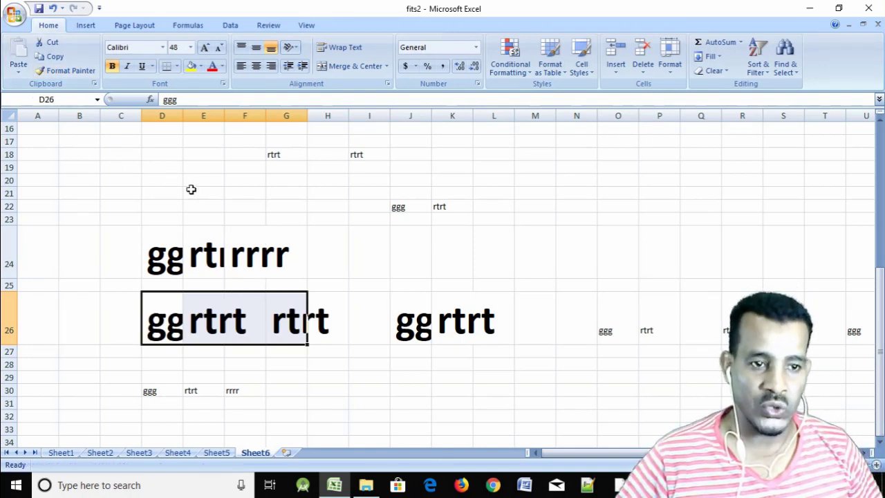
left_click(265, 239)
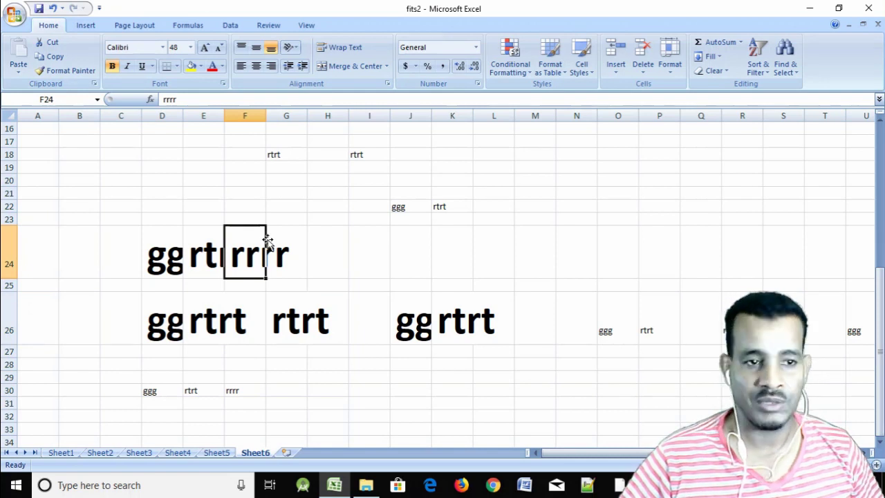